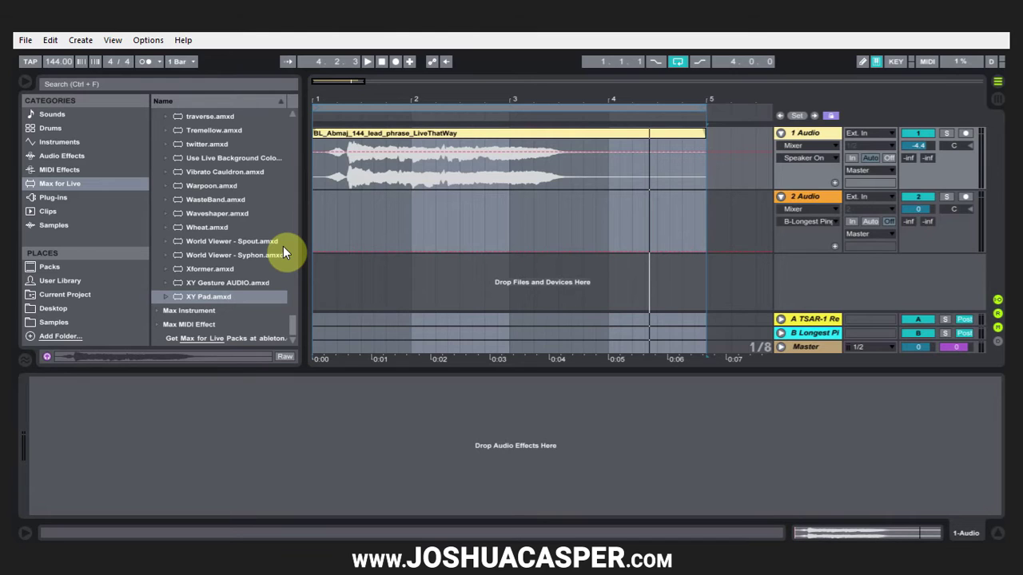
# - Load the Defacer plug-in onto audio track 1 and move its X-Y control point
pyautogui.click(54, 198)
pyautogui.moveTo(188, 154); pyautogui.dragTo(215, 398)
pyautogui.moveTo(52, 447); pyautogui.dragTo(78, 462)
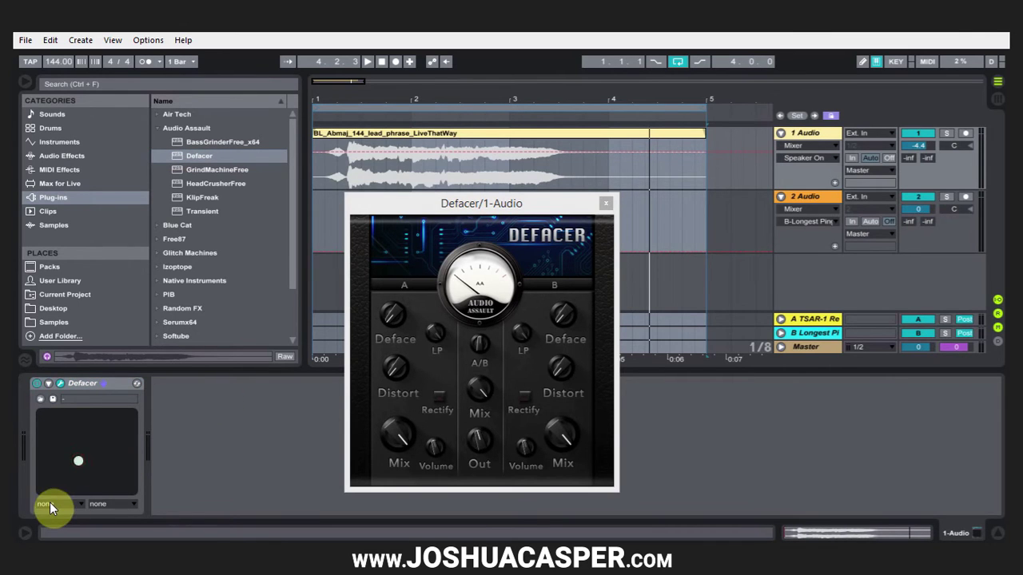
# - Assign Gain to the X axis and Mix 2 to the Y axis, then test both with the X-Y point
pyautogui.click(51, 504)
pyautogui.click(64, 363)
pyautogui.click(112, 504)
pyautogui.click(107, 448)
pyautogui.moveTo(108, 452); pyautogui.dragTo(104, 431)
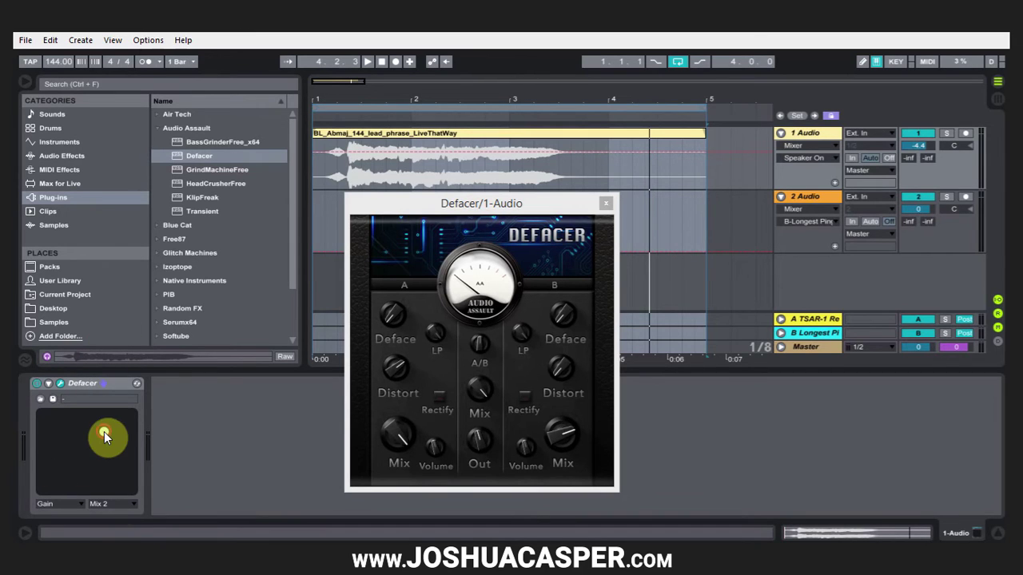
# - Review Defacer's parameter list, keep Gain on the horizontal axis, and select the Defacer device
pyautogui.click(49, 384)
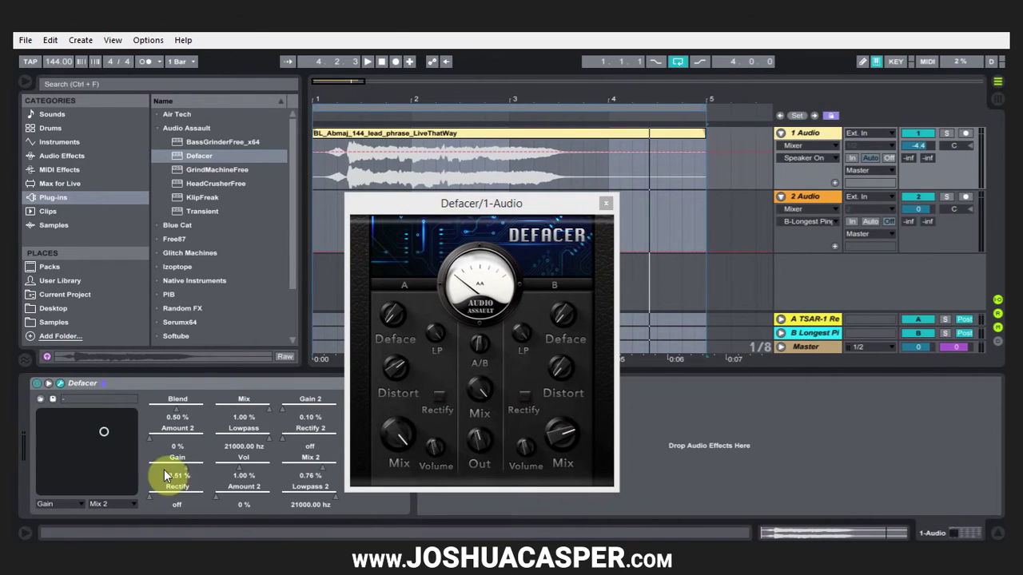
pyautogui.click(58, 505)
pyautogui.click(57, 505)
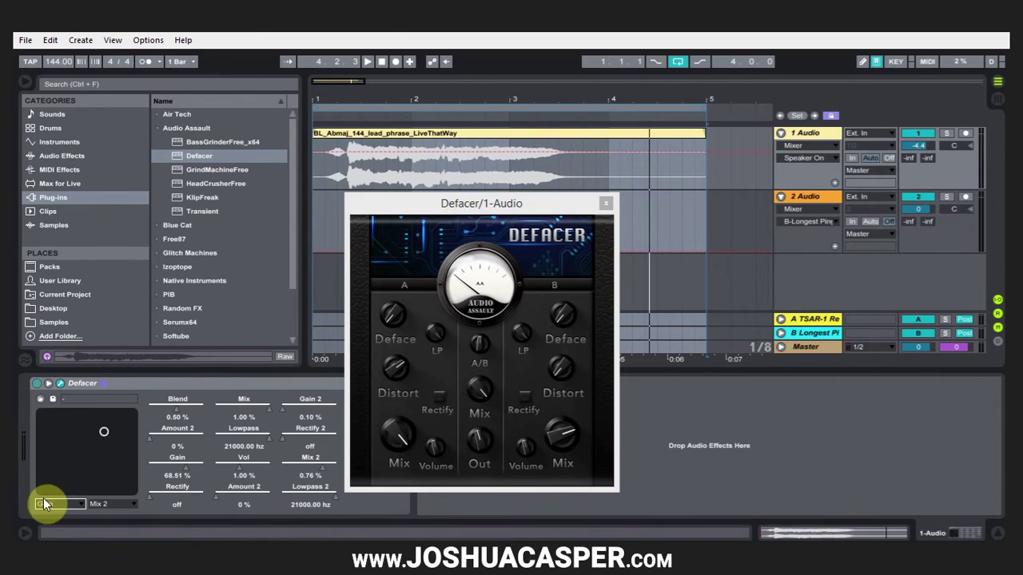
pyautogui.click(49, 383)
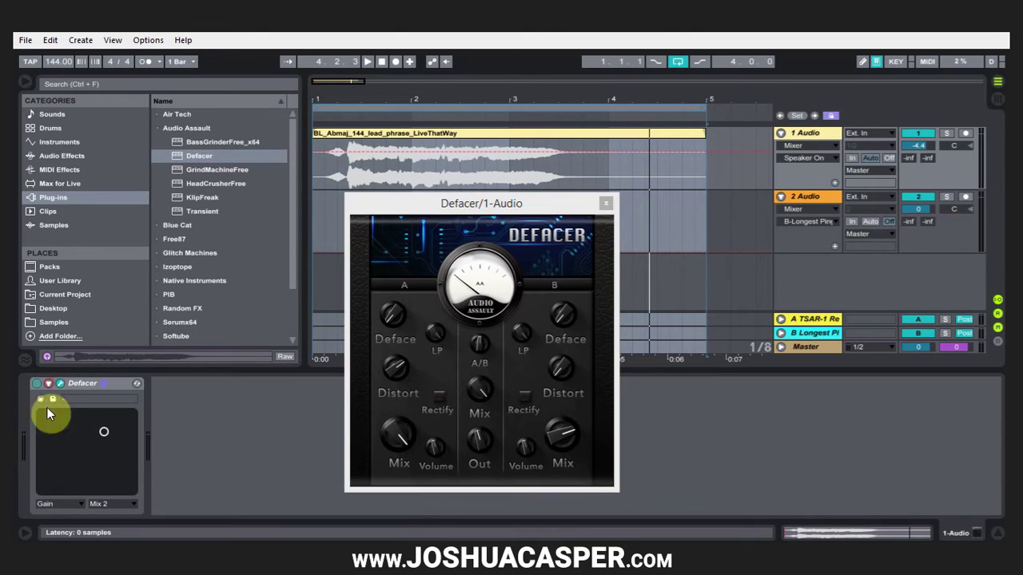
pyautogui.click(55, 504)
pyautogui.click(59, 502)
pyautogui.click(74, 384)
# - Delete Defacer and add the XY Pad Max for Live device to track 1
pyautogui.press('Delete')
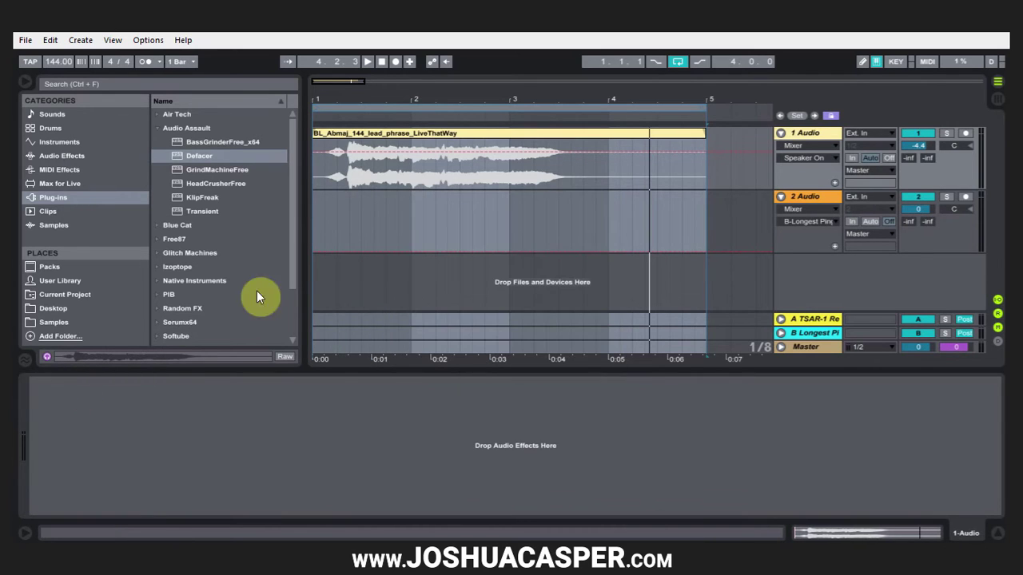
pyautogui.click(71, 184)
pyautogui.moveTo(198, 295)
pyautogui.mouseDown()
pyautogui.moveTo(229, 420)
pyautogui.moveTo(216, 438)
pyautogui.mouseUp()
# - Add Ping Pong Delay from the built-in audio effects after the XY Pad
pyautogui.click(53, 198)
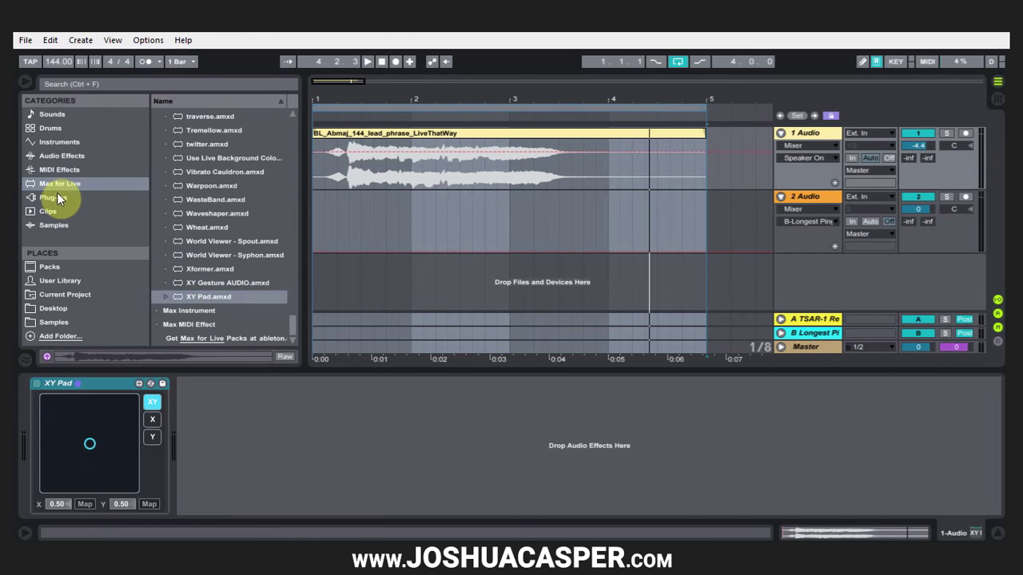
pyautogui.click(80, 156)
pyautogui.scroll(-2, 185, 235)
pyautogui.moveTo(178, 263); pyautogui.dragTo(242, 421)
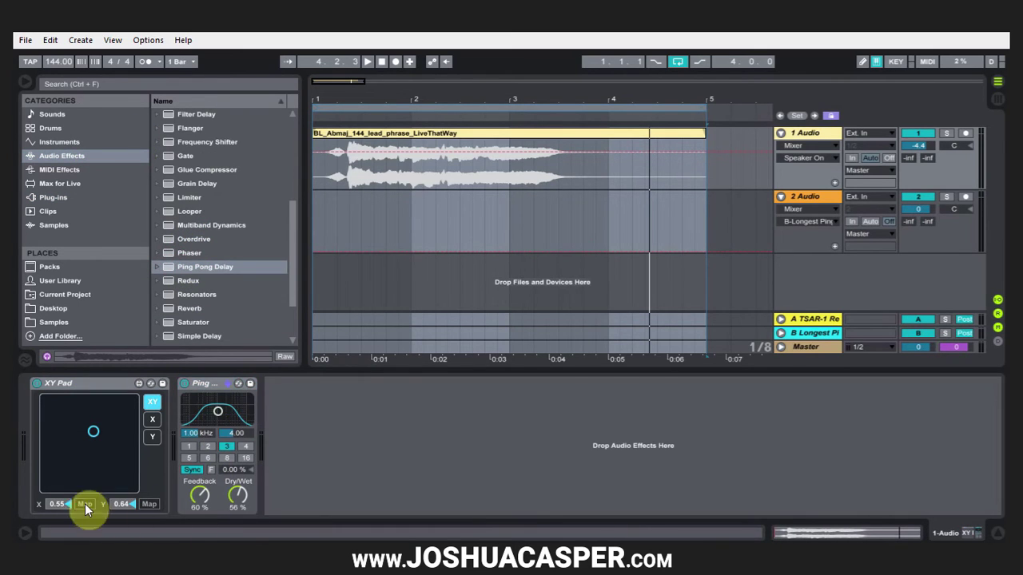
# - Map the pad's X axis to Feedback and Y axis to Dry/Wet, then test the pad
pyautogui.click(200, 495)
pyautogui.click(148, 504)
pyautogui.click(239, 496)
pyautogui.moveTo(96, 448)
pyautogui.mouseDown()
pyautogui.moveTo(86, 454)
pyautogui.moveTo(80, 429)
pyautogui.moveTo(96, 438)
pyautogui.moveTo(87, 463)
pyautogui.mouseUp()
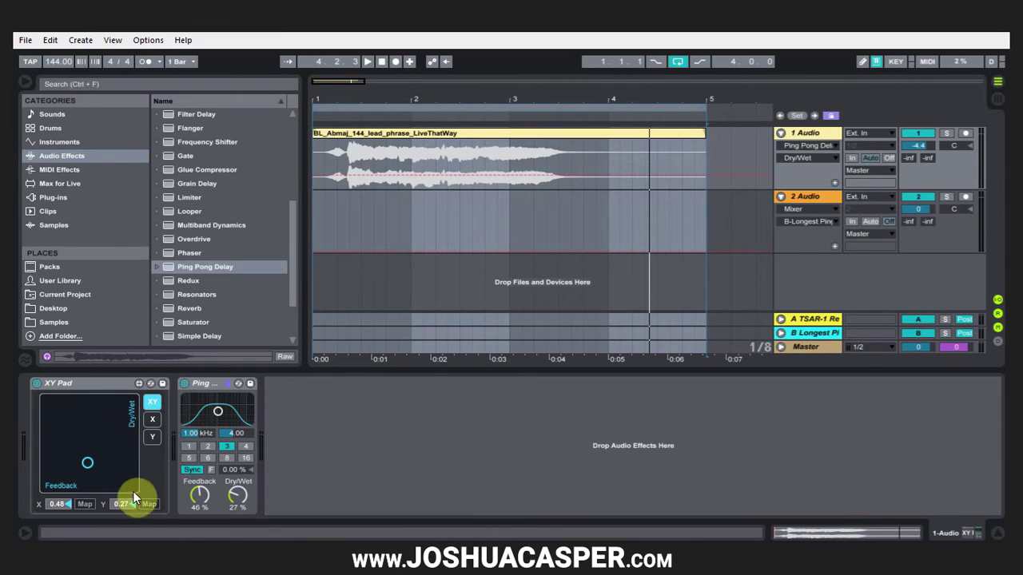
pyautogui.moveTo(77, 467); pyautogui.dragTo(76, 435)
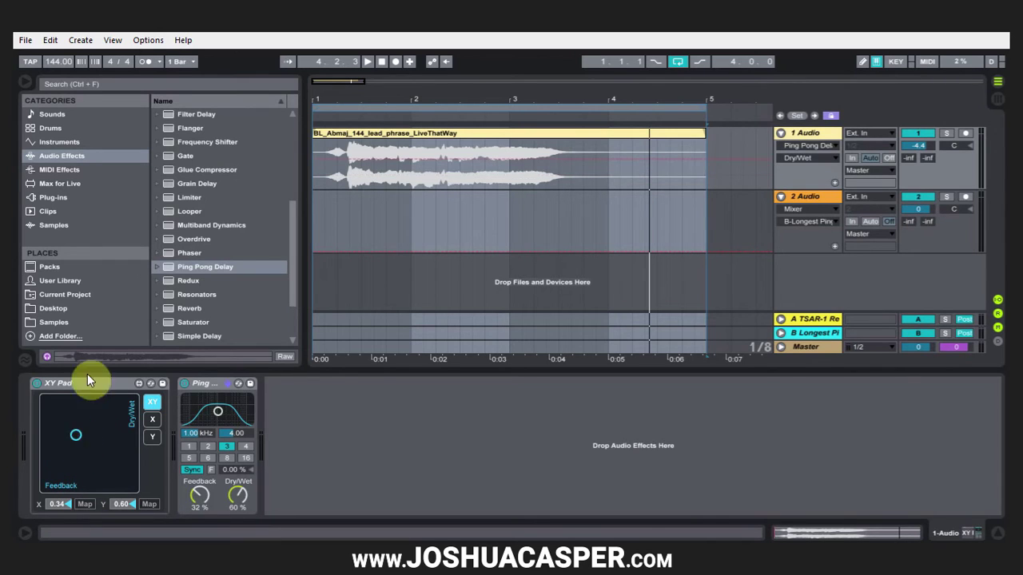
# - Append a Reverb after Ping Pong Delay and move the pad point to raise Feedback and Dry/Wet
pyautogui.doubleClick(184, 308)
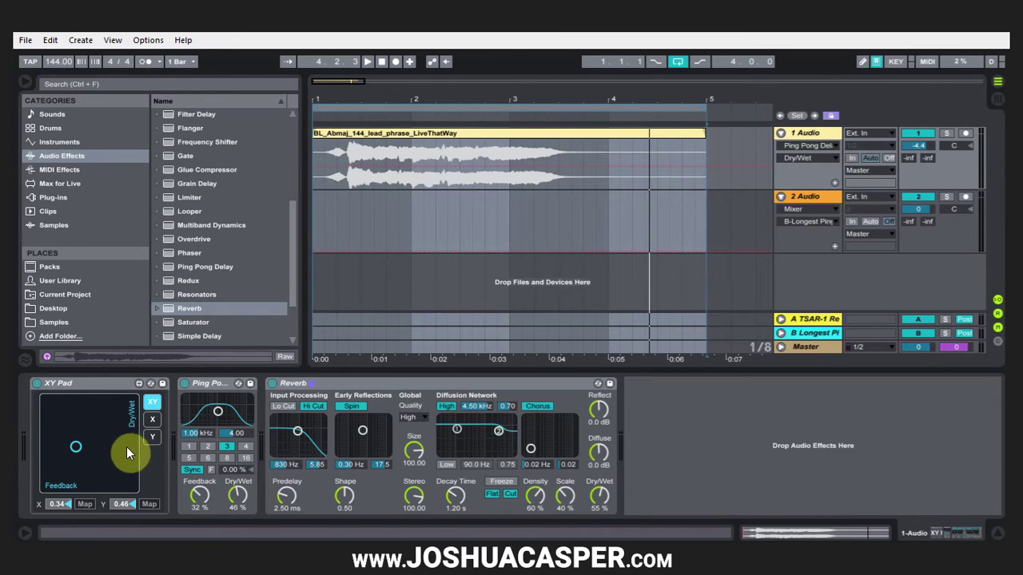
pyautogui.click(109, 433)
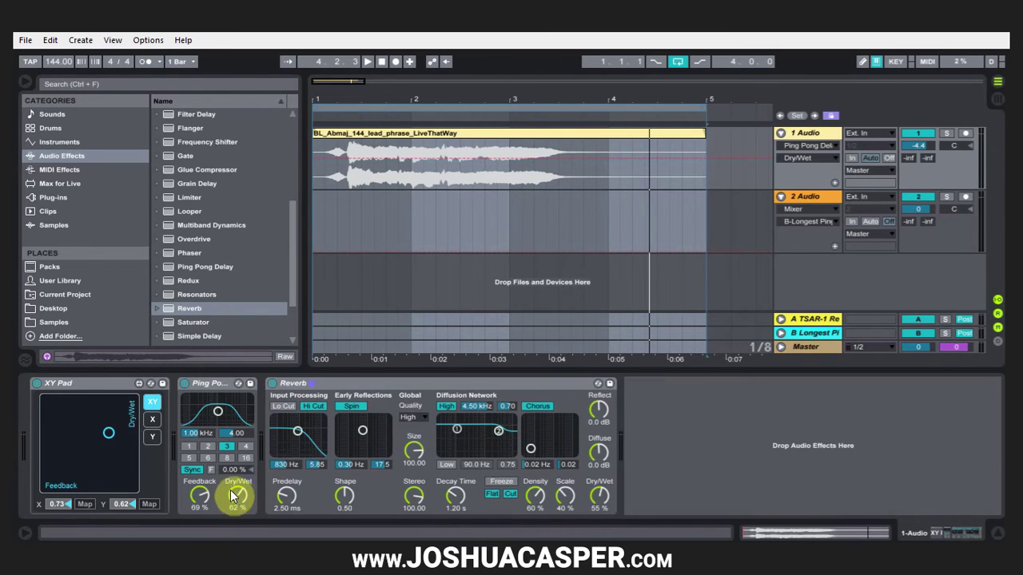
pyautogui.moveTo(603, 486); pyautogui.dragTo(603, 512)
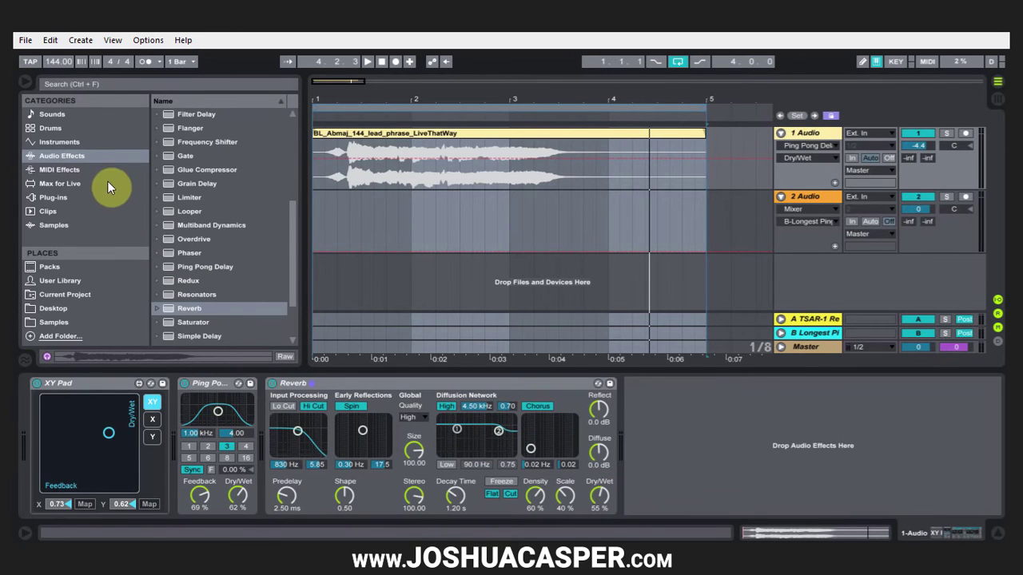
# - Insert two MultiMap.amxd devices between the XY Pad and Ping Pong Delay
pyautogui.click(66, 184)
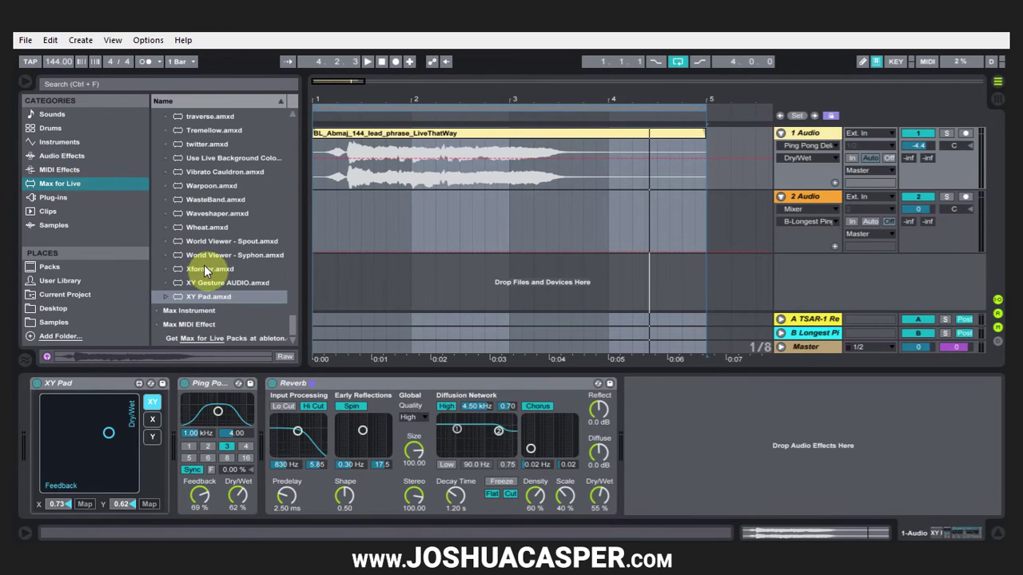
pyautogui.scroll(20, 206, 271)
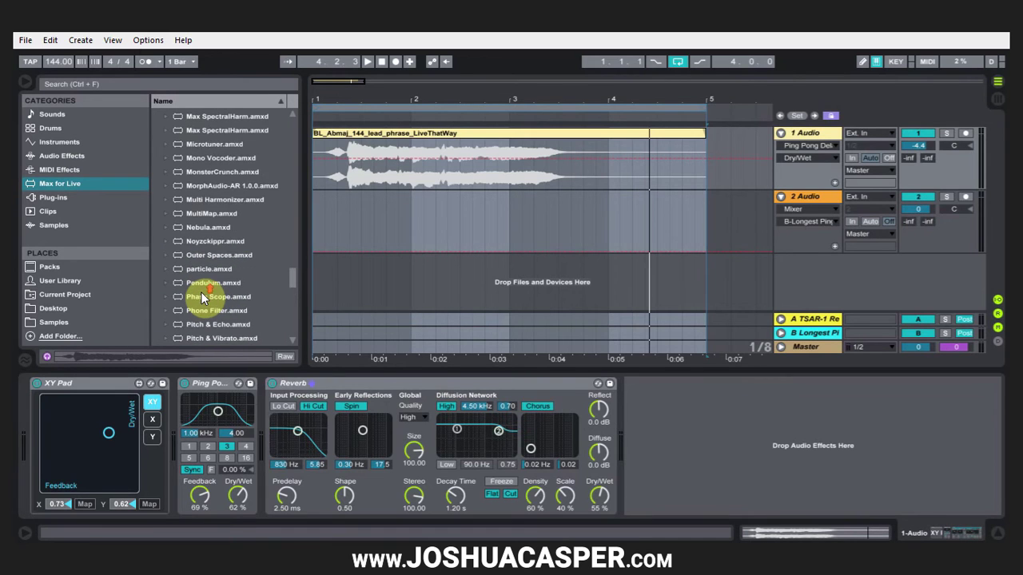
pyautogui.scroll(3, 204, 264)
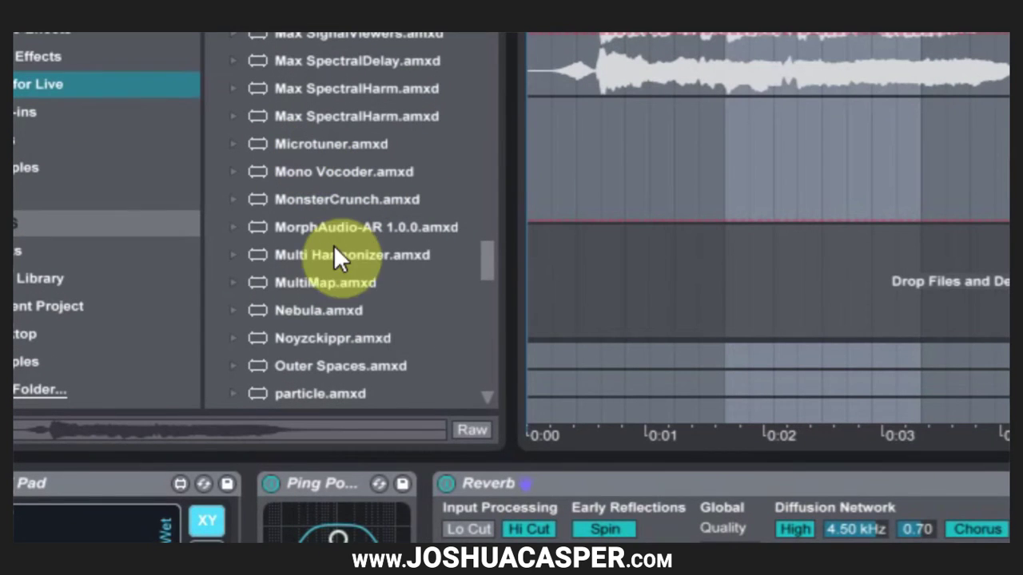
pyautogui.moveTo(284, 286); pyautogui.dragTo(261, 570)
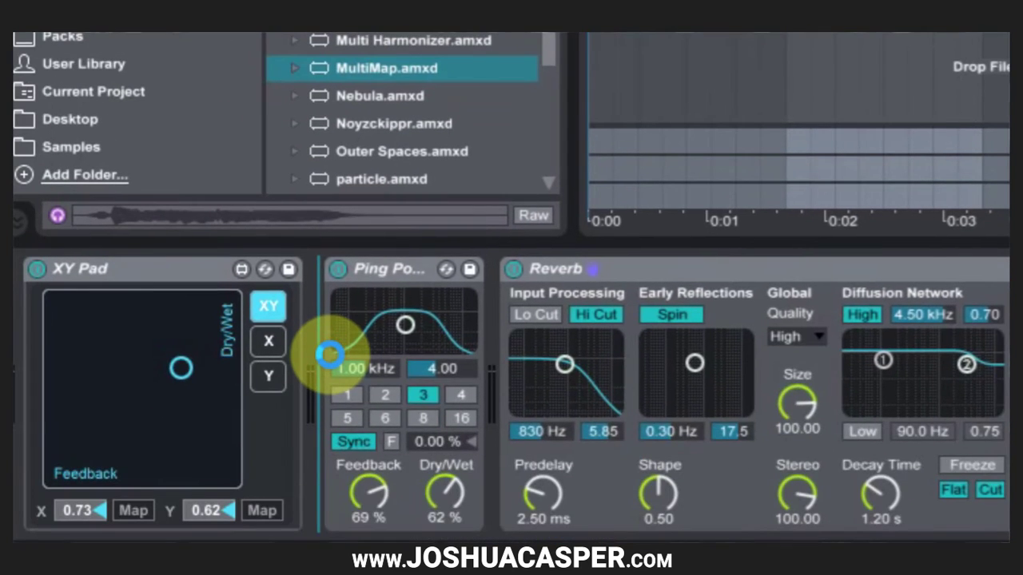
pyautogui.moveTo(330, 353); pyautogui.dragTo(331, 354)
pyautogui.moveTo(331, 78); pyautogui.dragTo(803, 350)
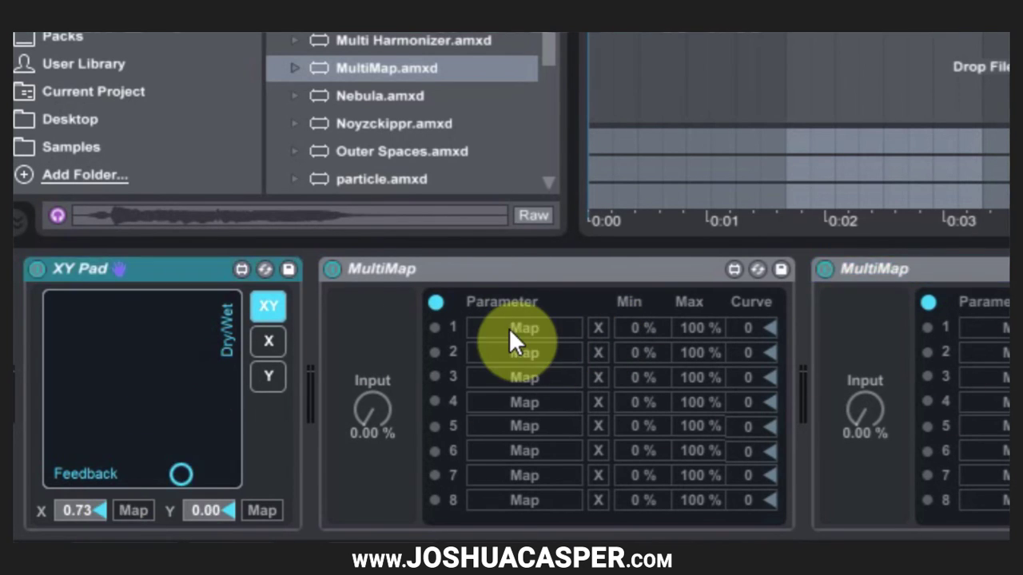
# - Map the first MultiMap's two slots to Ping Pong Feedback and Reverb Decay Time
pyautogui.click(511, 330)
pyautogui.click(690, 495)
pyautogui.click(289, 425)
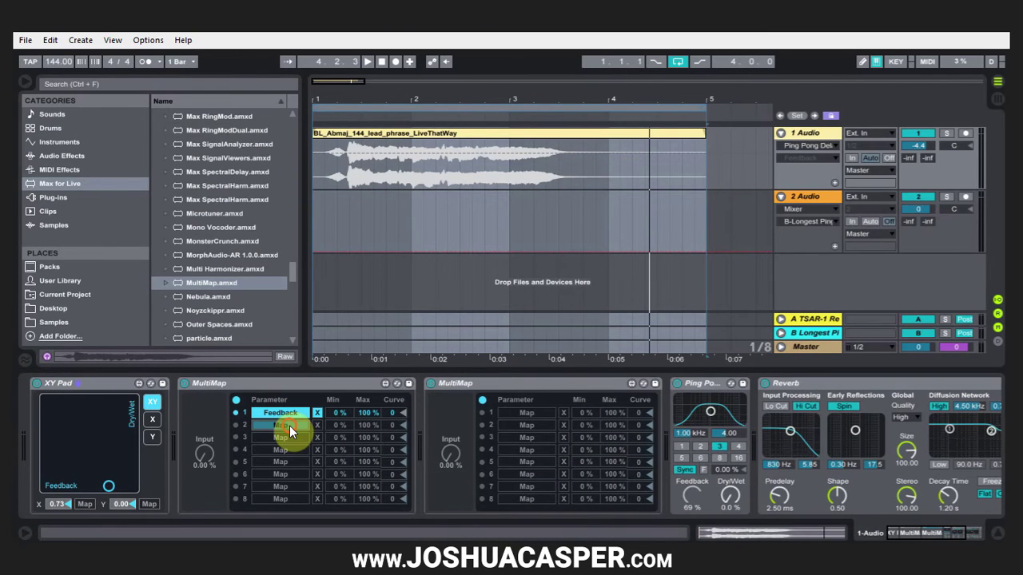
pyautogui.click(944, 496)
# - Map the second MultiMap's two slots to Ping Pong Dry/Wet and Reverb Dry/Wet
pyautogui.click(516, 414)
pyautogui.click(734, 497)
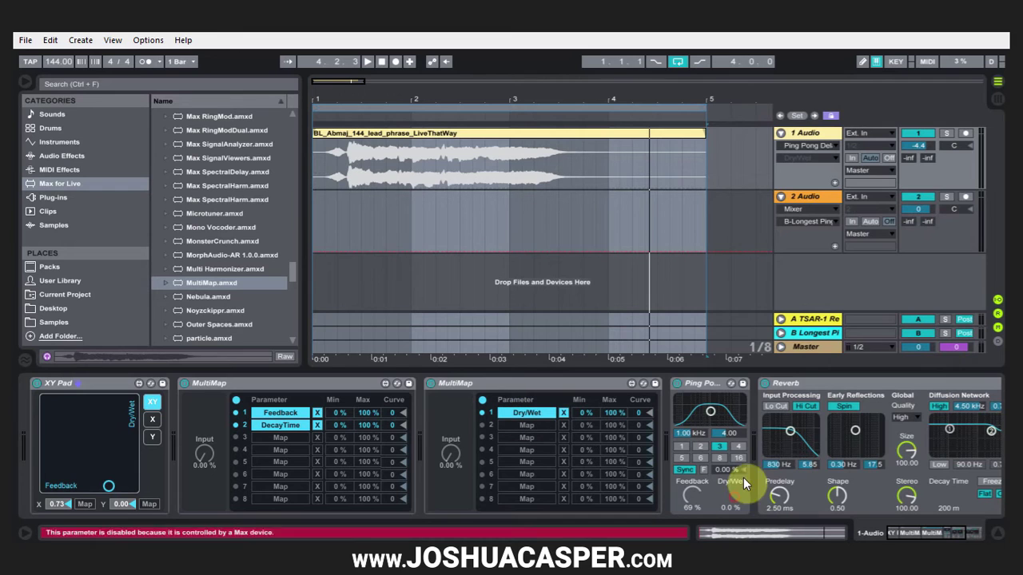
pyautogui.doubleClick(701, 386)
pyautogui.doubleClick(327, 384)
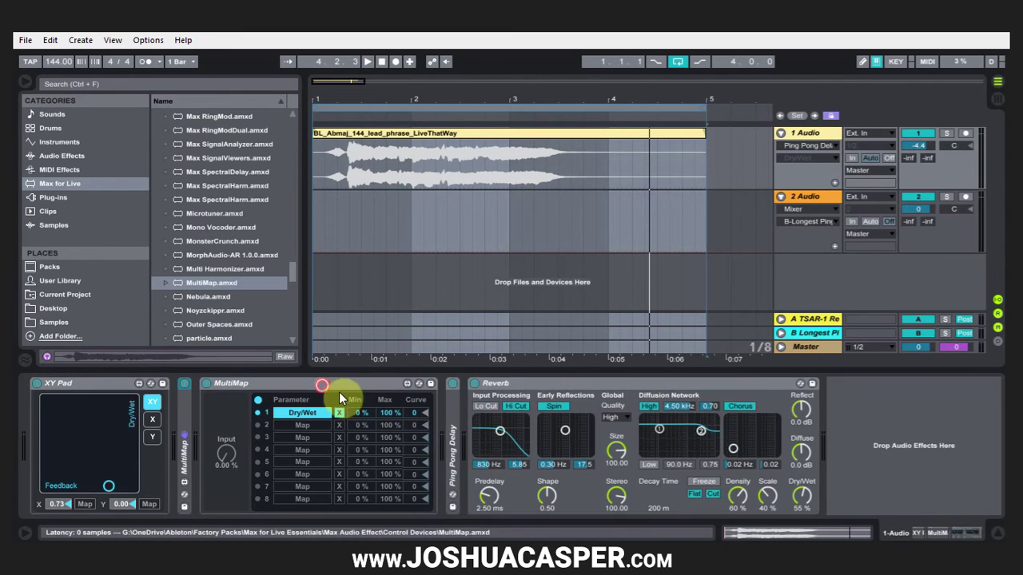
pyautogui.click(287, 424)
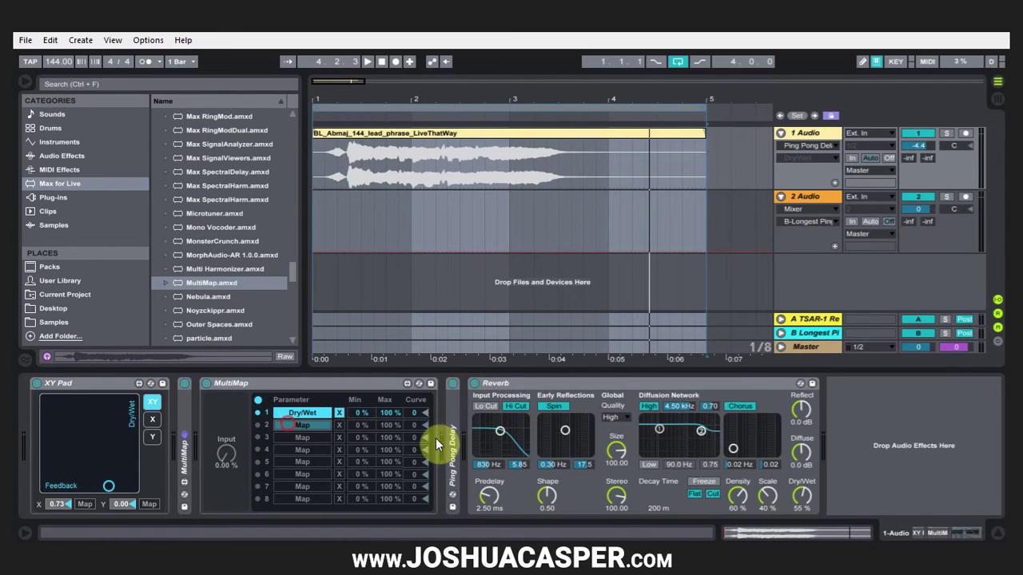
pyautogui.click(801, 495)
pyautogui.doubleClick(183, 405)
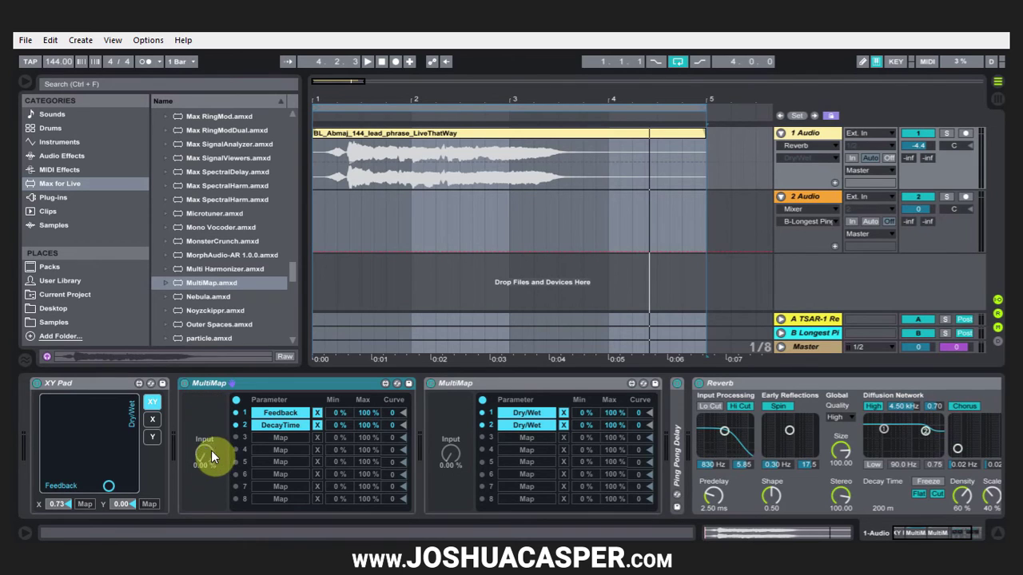
# - Map the pad's X to the first MultiMap's Input and Y to the second's, then test the pad
pyautogui.click(83, 504)
pyautogui.click(203, 455)
pyautogui.click(149, 503)
pyautogui.click(452, 456)
pyautogui.doubleClick(451, 385)
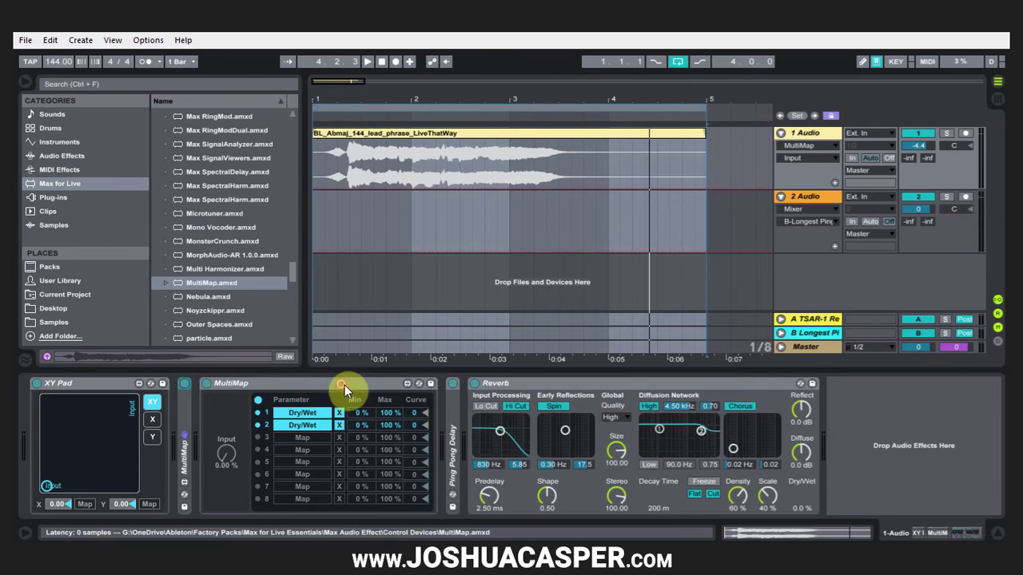
pyautogui.doubleClick(342, 384)
pyautogui.doubleClick(229, 427)
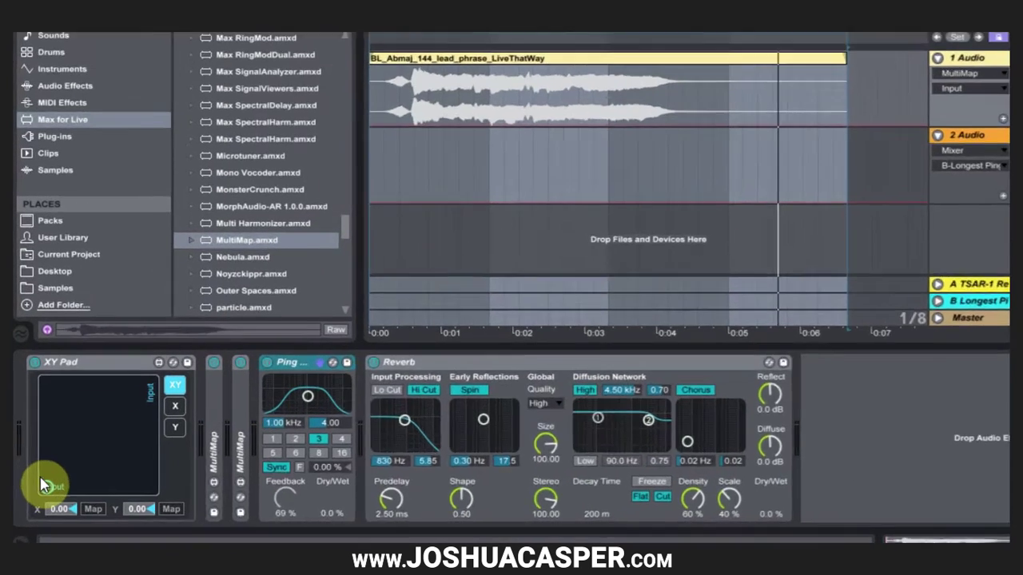
pyautogui.moveTo(44, 485); pyautogui.dragTo(111, 419)
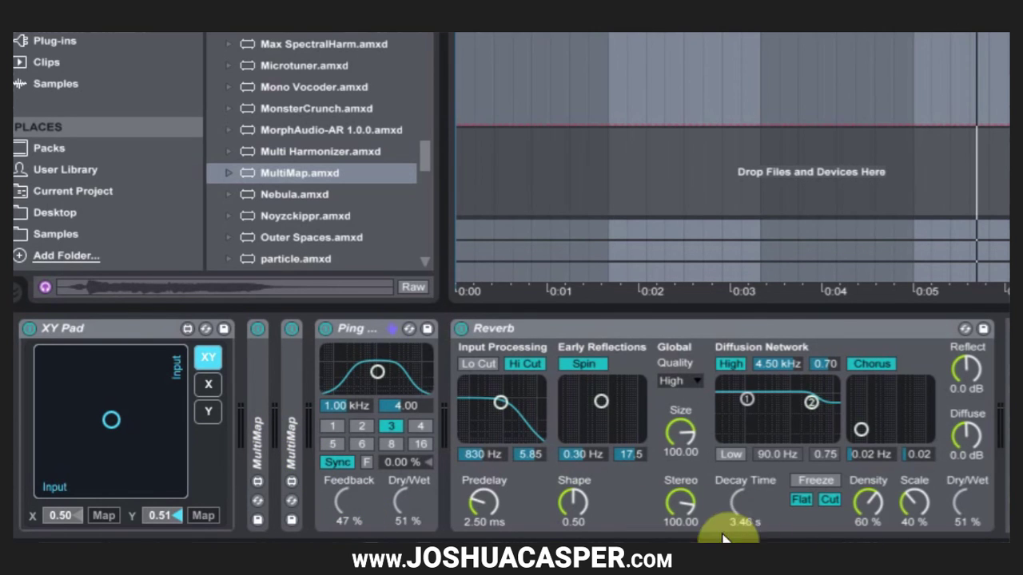
# - Unfold both MultiMaps and lower the second MultiMap's Dry/Wet maximums to 86% and 79%
pyautogui.doubleClick(254, 362)
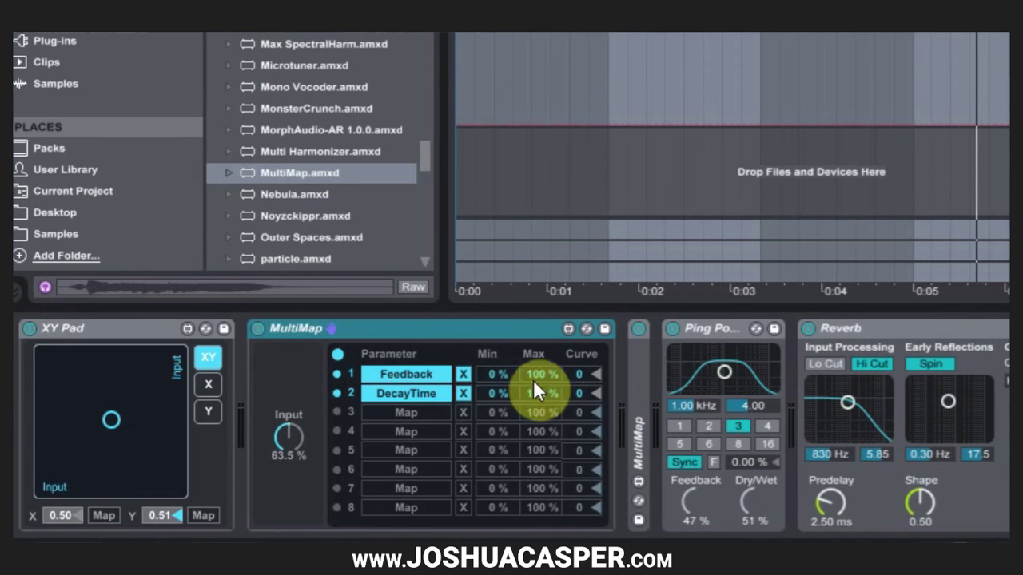
pyautogui.moveTo(542, 374)
pyautogui.mouseDown()
pyautogui.moveTo(542, 424)
pyautogui.moveTo(542, 374)
pyautogui.mouseUp()
pyautogui.doubleClick(635, 374)
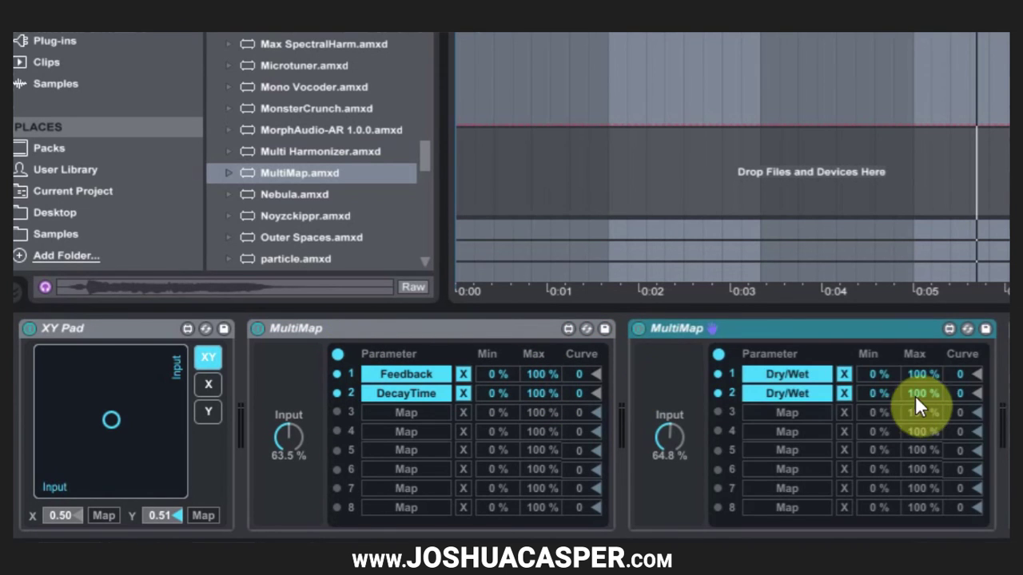
pyautogui.moveTo(919, 397); pyautogui.dragTo(920, 376)
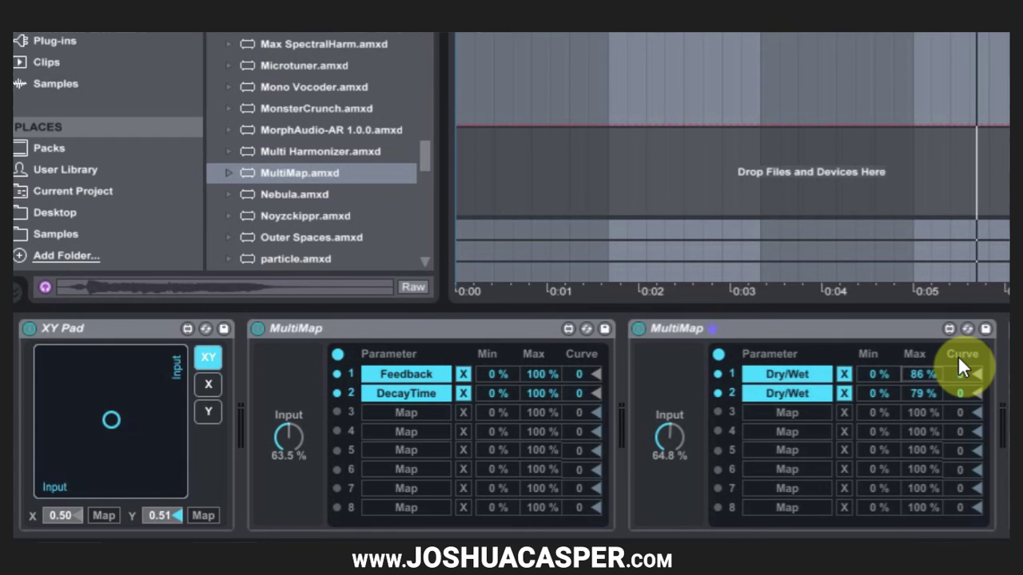
# - Show the XY Pad's X-axis Input range (0–100%) and linear curve settings
pyautogui.click(208, 385)
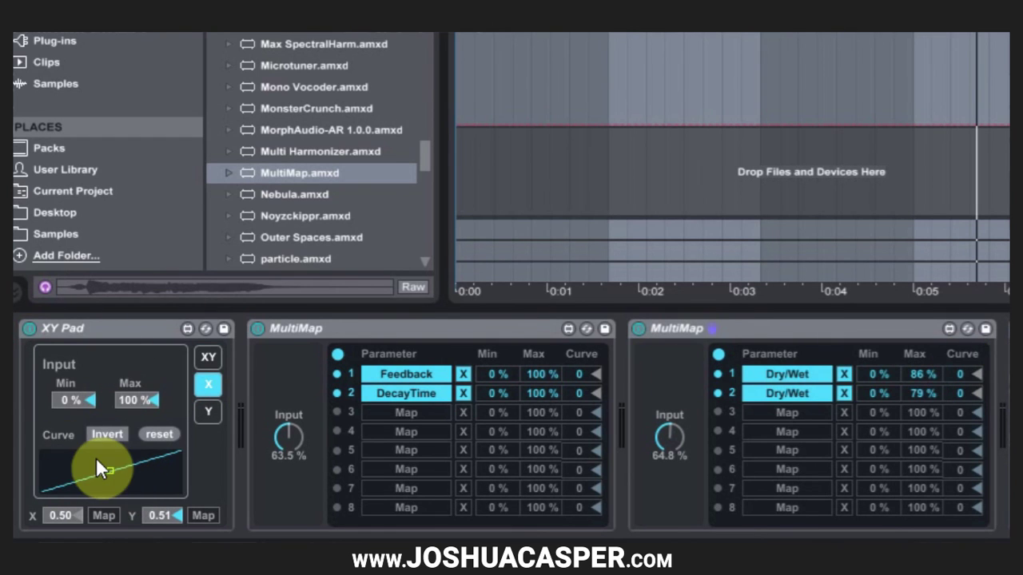